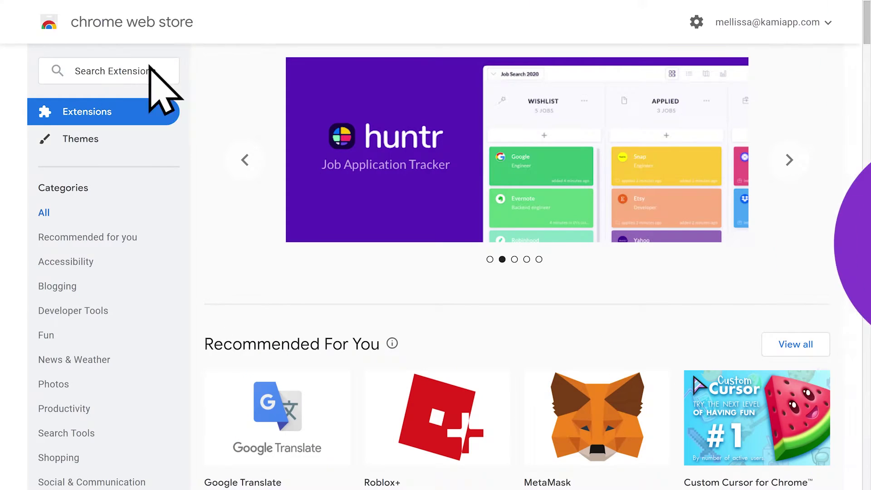
Step: Search the Chrome Web Store for 'Kami'
text(Kami)
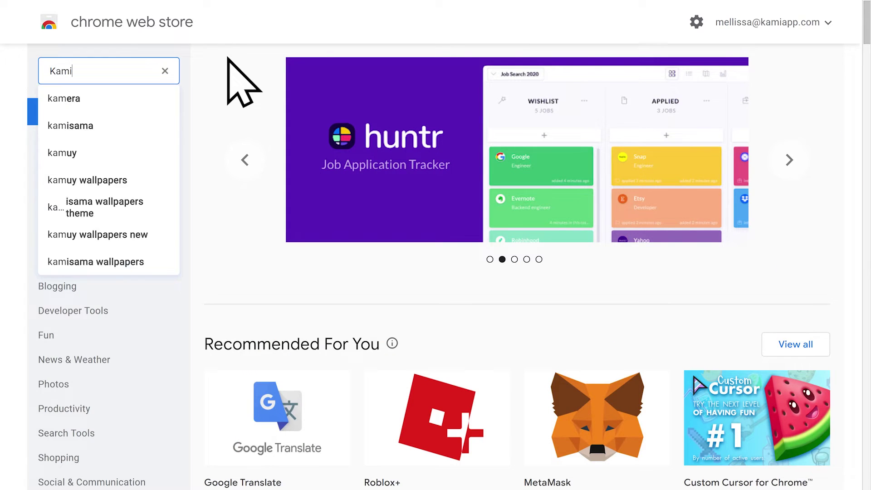
key(Return)
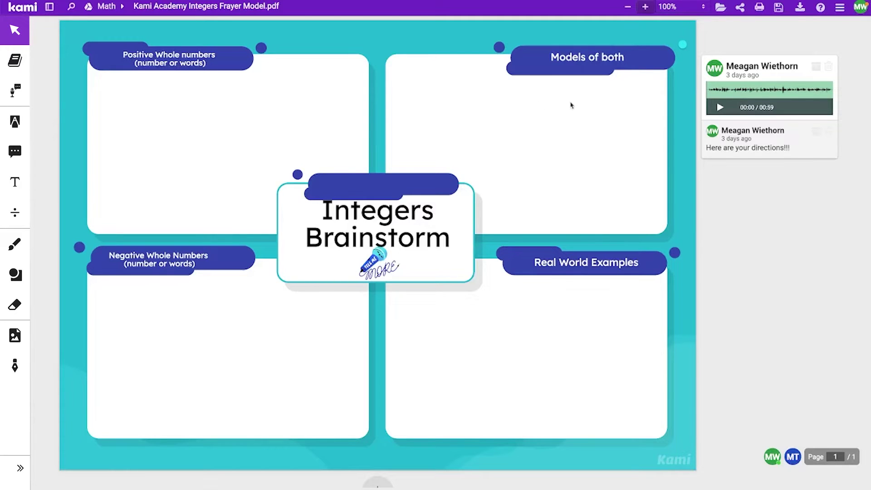
Step: Drag the saved YouTube link from the Kami Library onto the Integers Brainstorm page
click(739, 124)
click(49, 7)
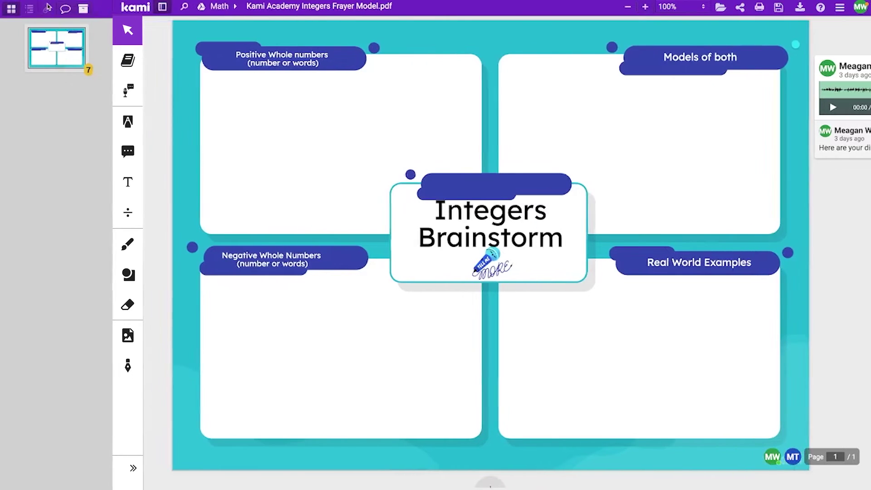
click(81, 9)
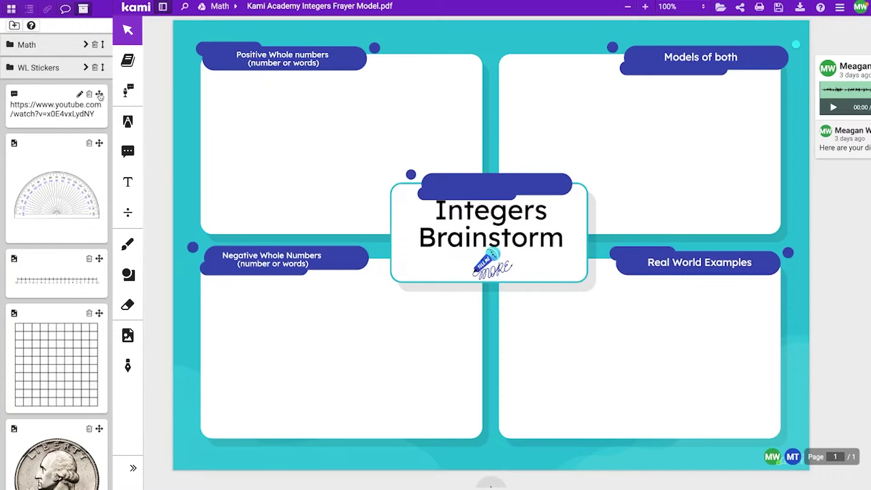
mouse_move(99, 94)
mouse_down()
mouse_move(698, 196)
mouse_move(785, 175)
mouse_move(782, 169)
mouse_up()
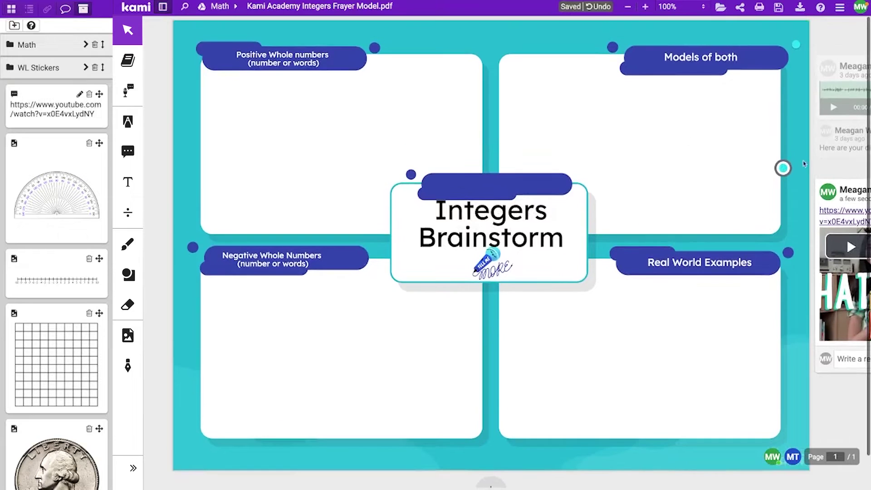
click(163, 7)
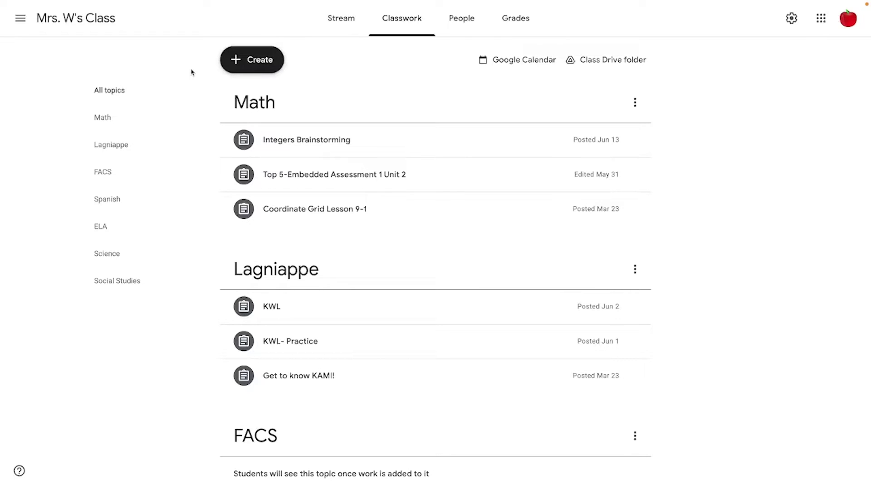
Step: Create a new Kami assignment from the Classwork Create menu
click(250, 62)
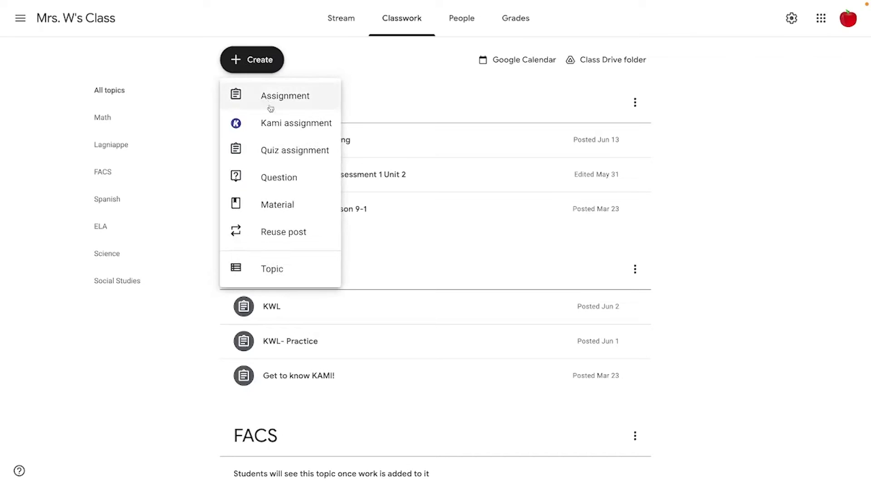
click(276, 130)
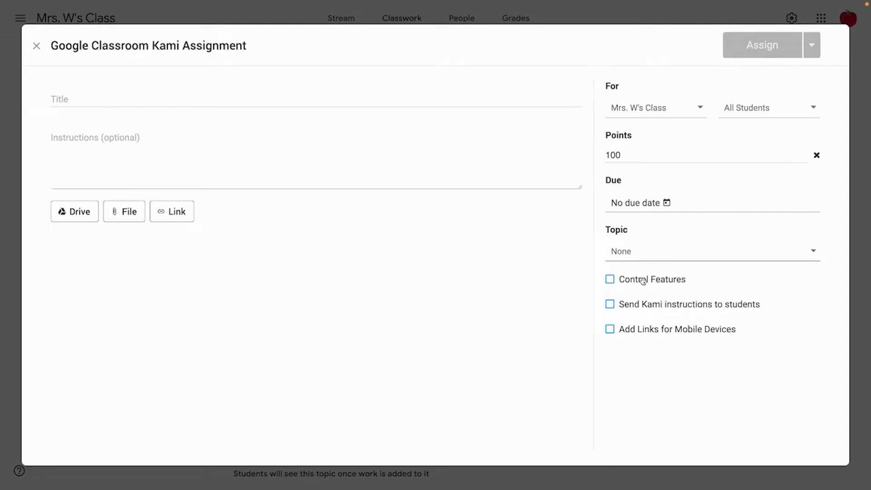
Step: Title the assignment 'Integers Brainstorming' and attach Kami Academy Integers Frayer Model.pdf from Drive
click(357, 99)
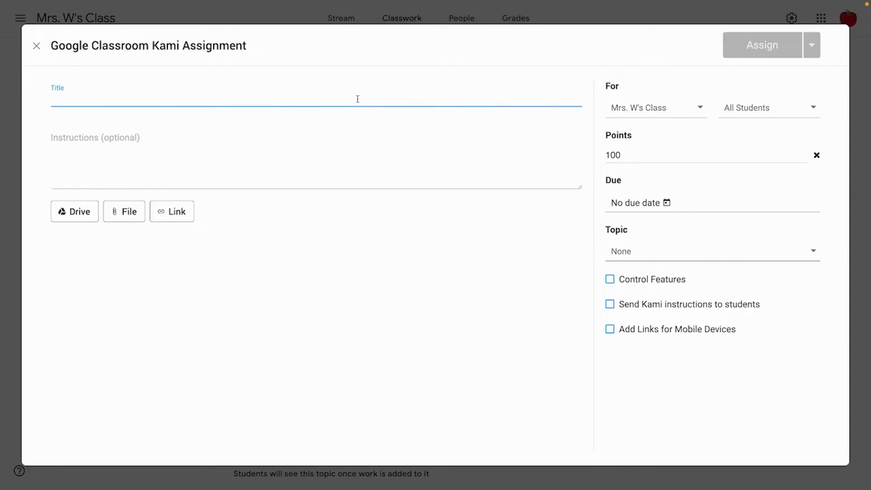
text(Integers Brainstorming)
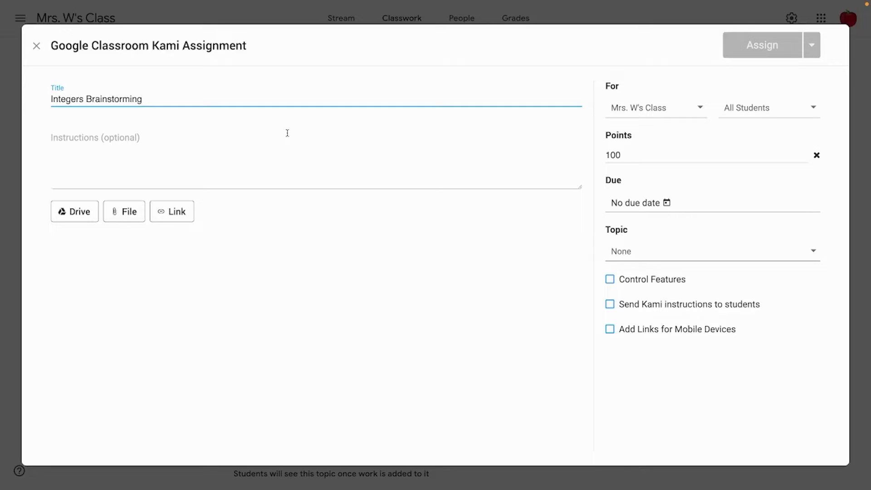
click(76, 211)
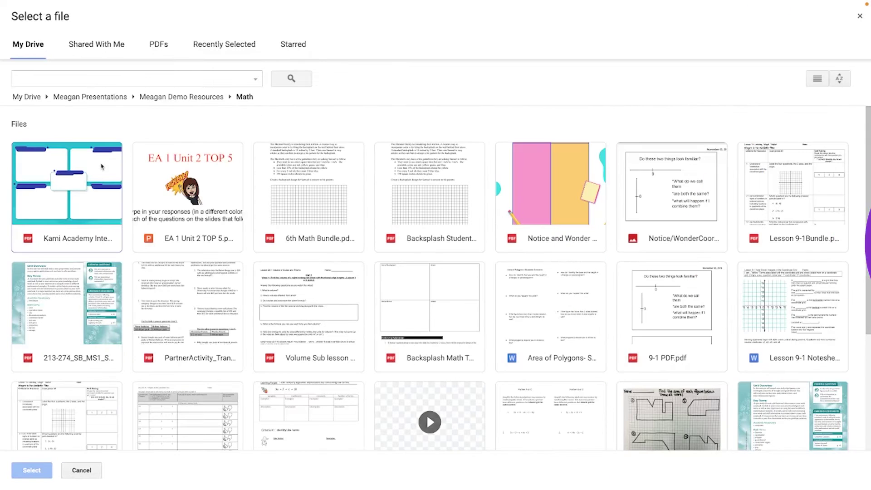
click(101, 167)
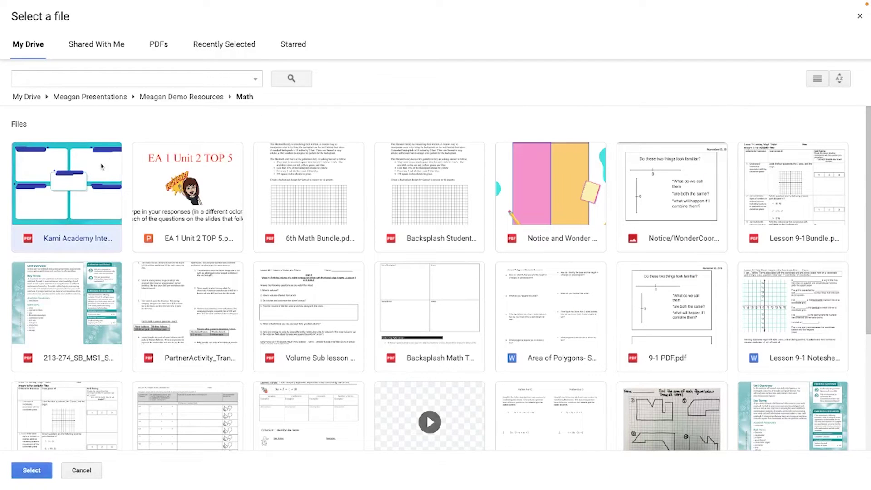
click(32, 470)
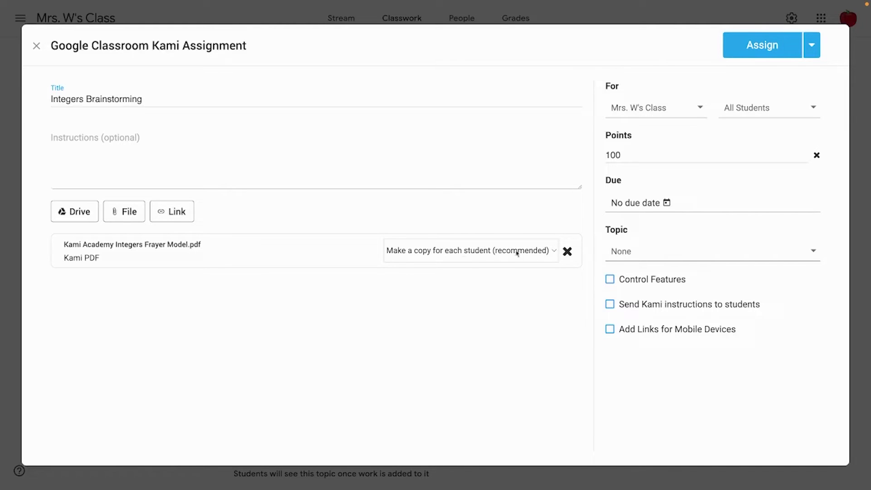
Step: Keep 'Make a copy for each student' and enable Control Features for the assignment
click(554, 252)
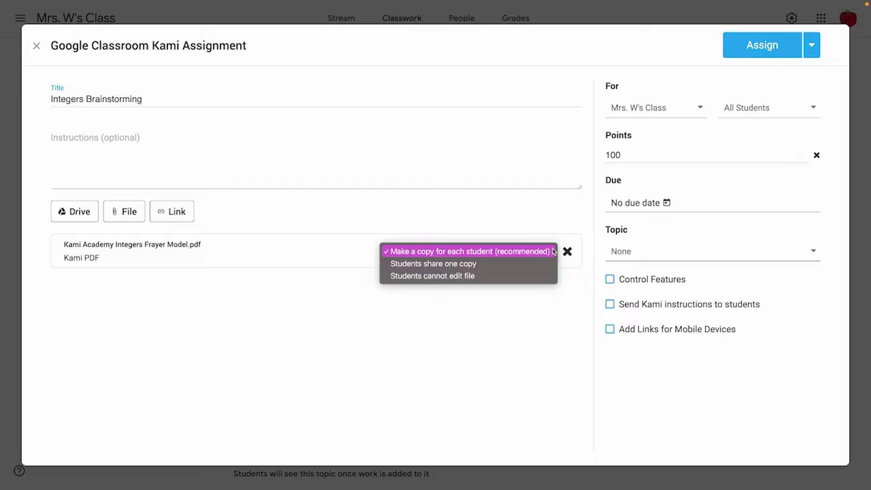
click(510, 252)
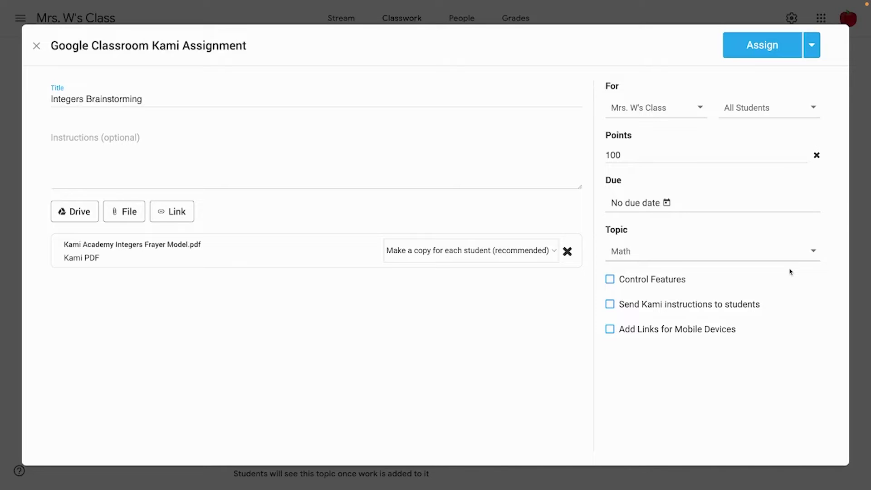
click(610, 279)
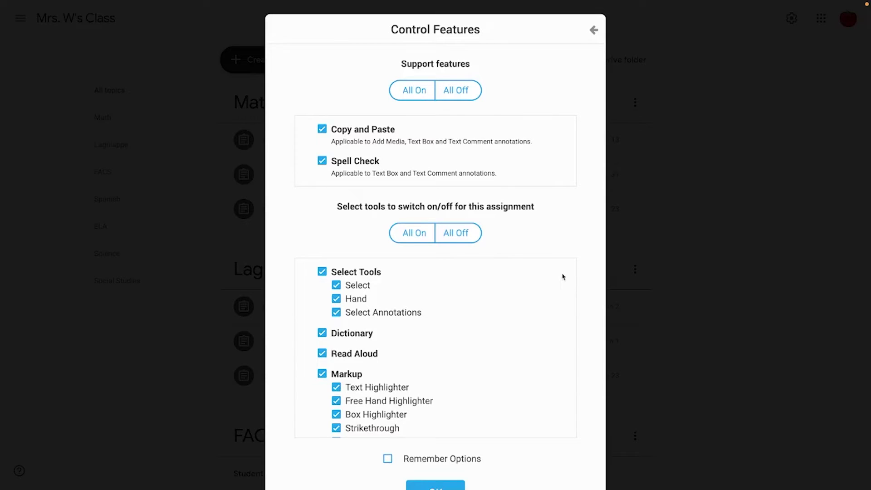
Step: Toggle Dictionary off and back on, leaving all student tools enabled, and confirm with OK
scroll(559, 277, down, 1)
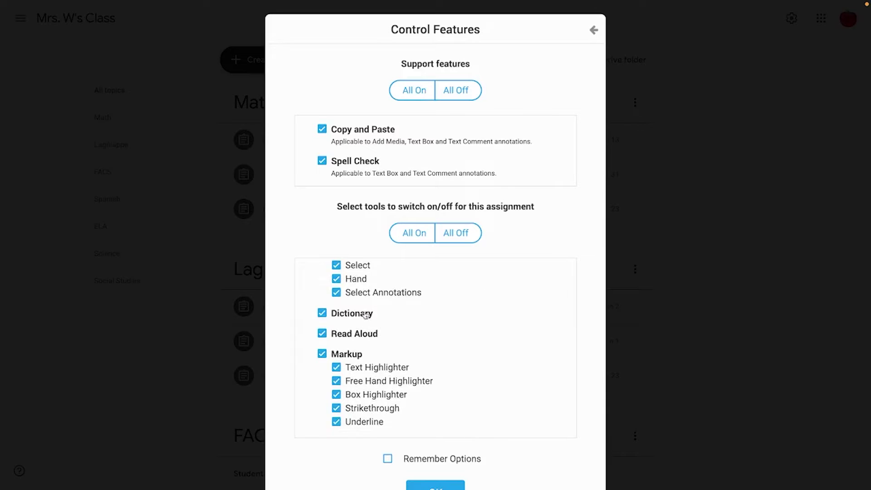
click(323, 313)
scroll(325, 313, down, 7)
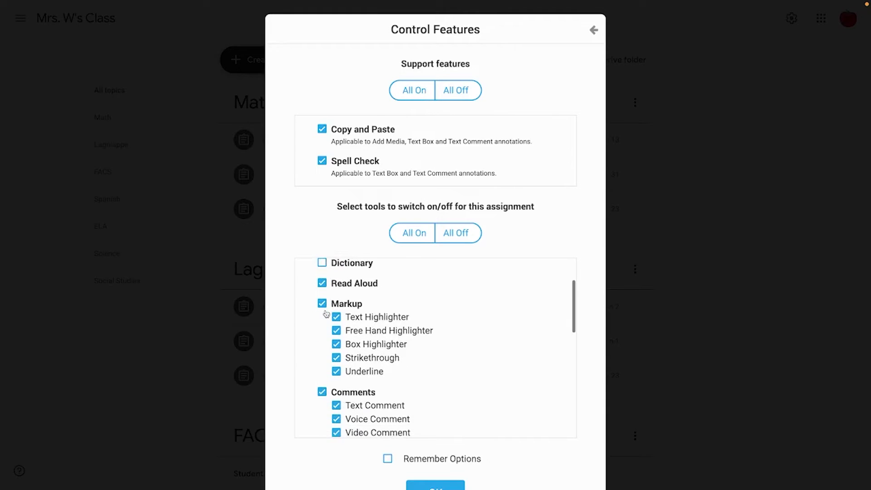
scroll(325, 314, up, 1)
scroll(326, 313, up, 6)
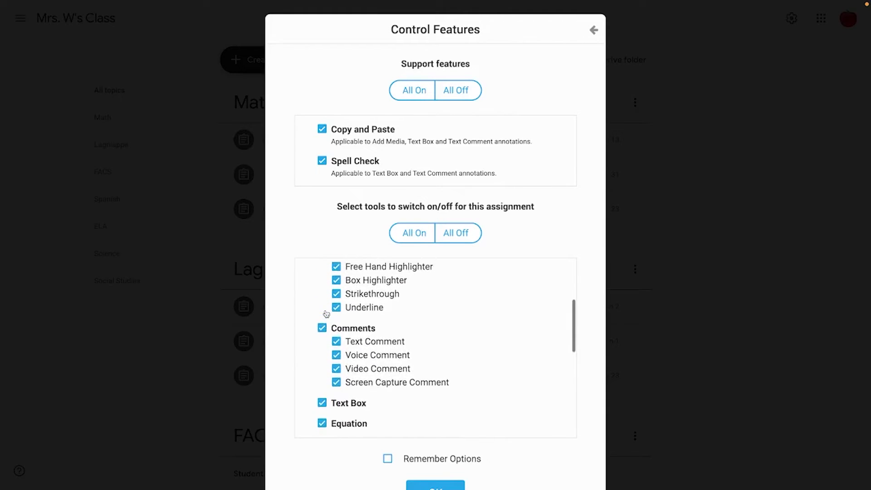
click(323, 313)
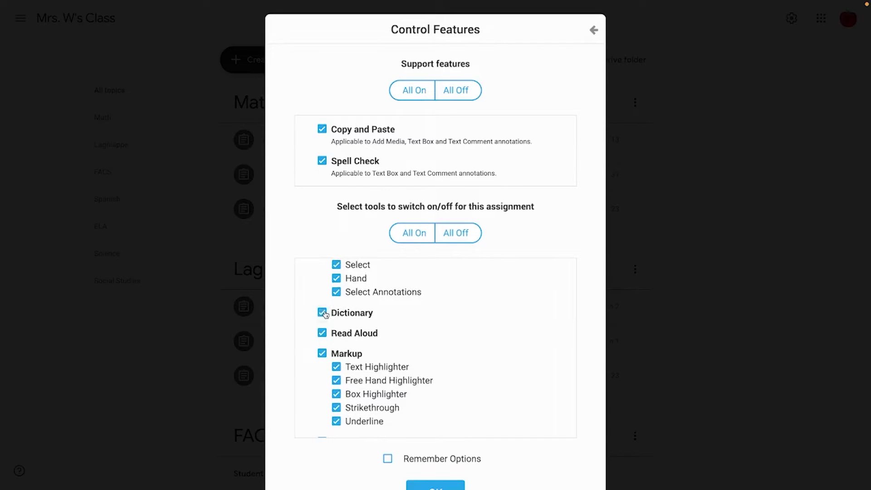
scroll(466, 313, up, 1)
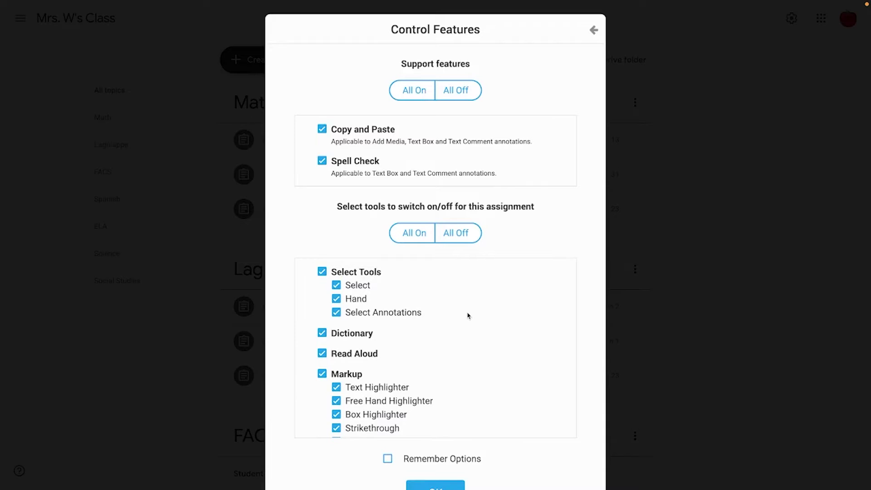
scroll(422, 304, down, 2)
click(435, 485)
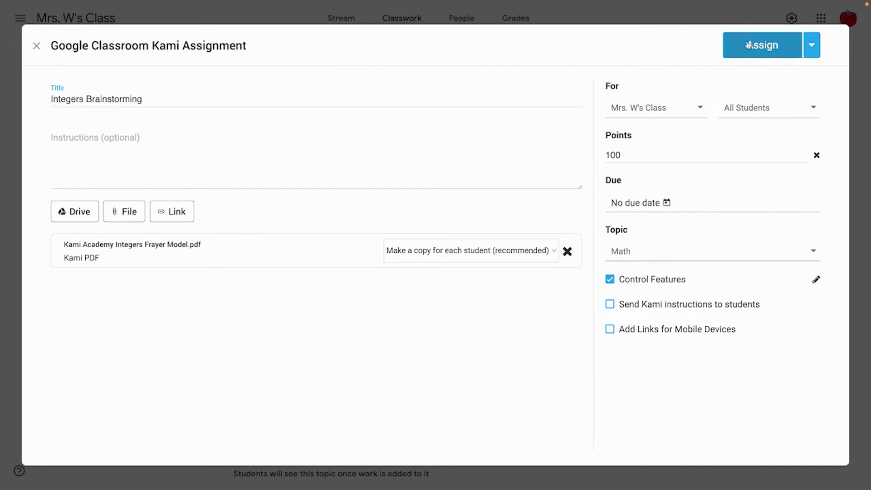
Step: Assign Integers Brainstorming to the class and dismiss the Assignment Created notice
click(749, 45)
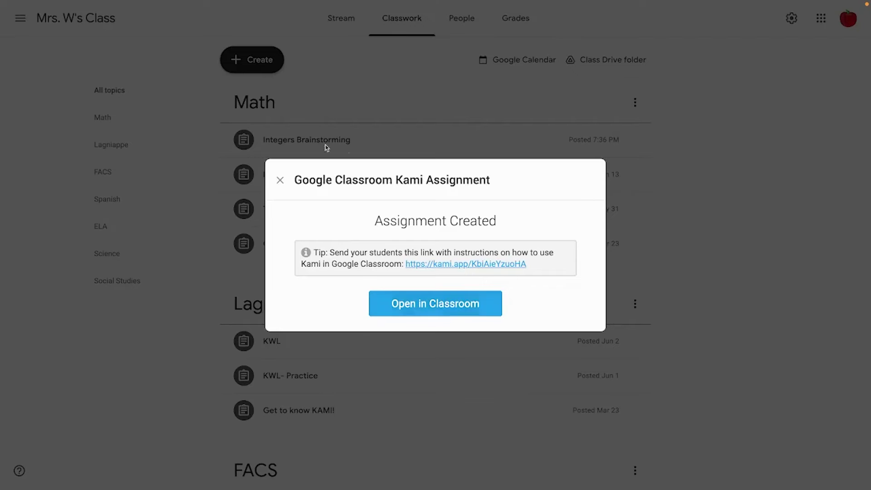
click(280, 181)
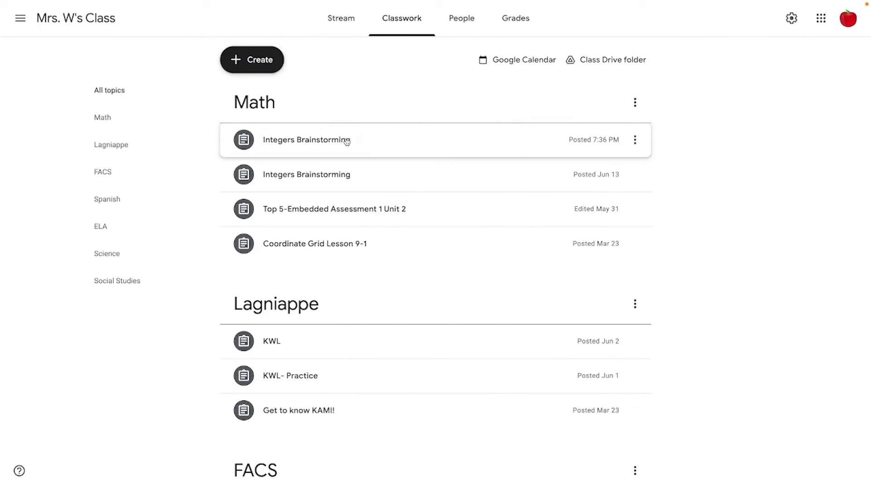
Step: Open a student's Integers Brainstorming copy from the assignment and launch Kami Grader
click(347, 140)
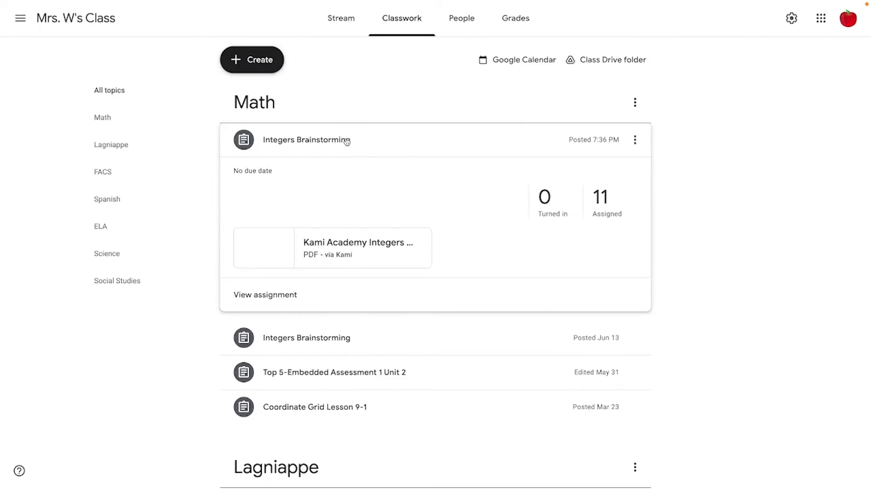
click(265, 295)
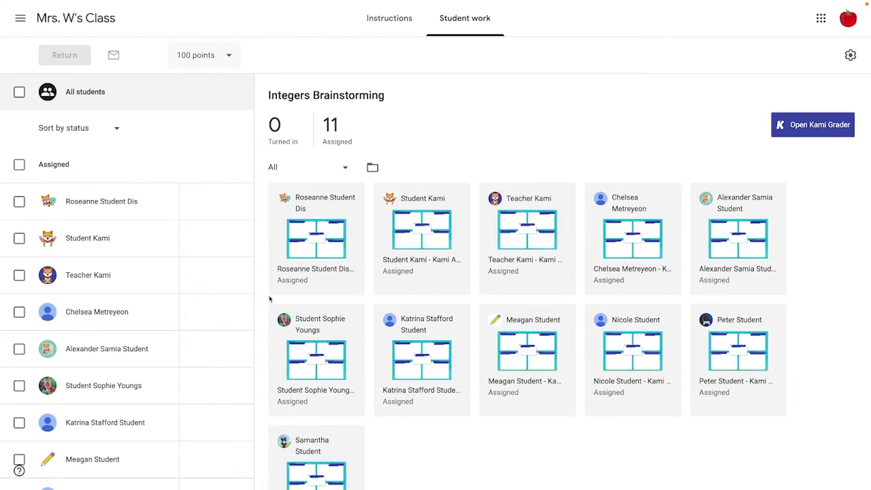
click(349, 270)
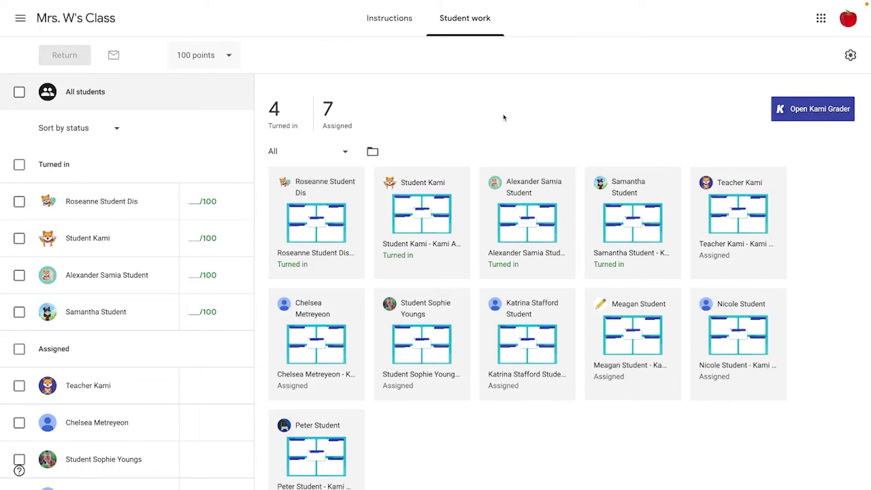
click(827, 113)
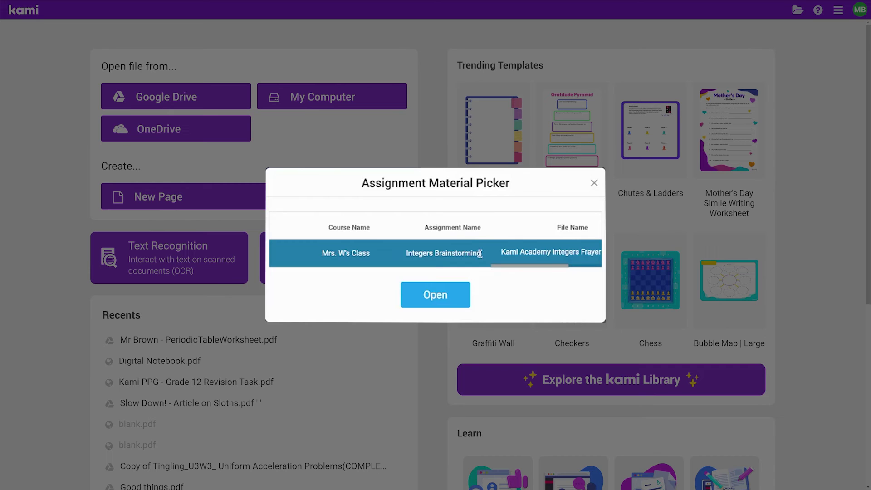
Step: Open the assignment PDF in Kami, page through student copies, then open the Integers Brainstorming Drive folder
click(435, 295)
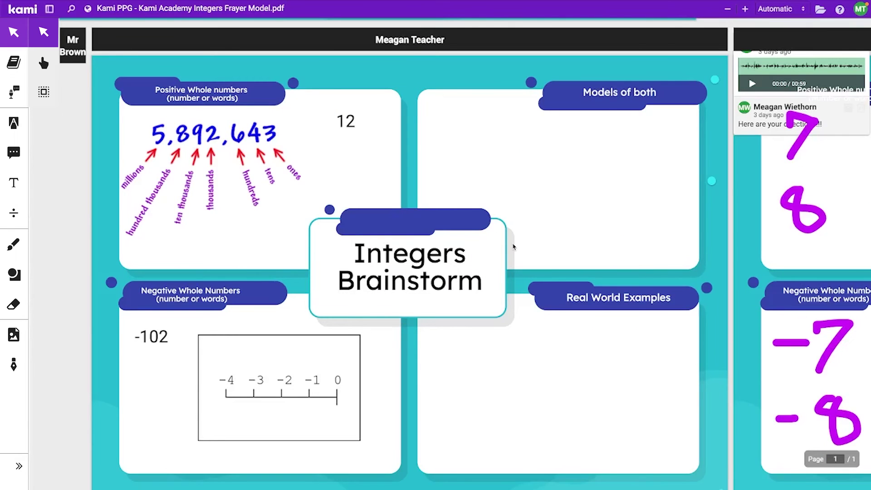
scroll(513, 247, right, 10)
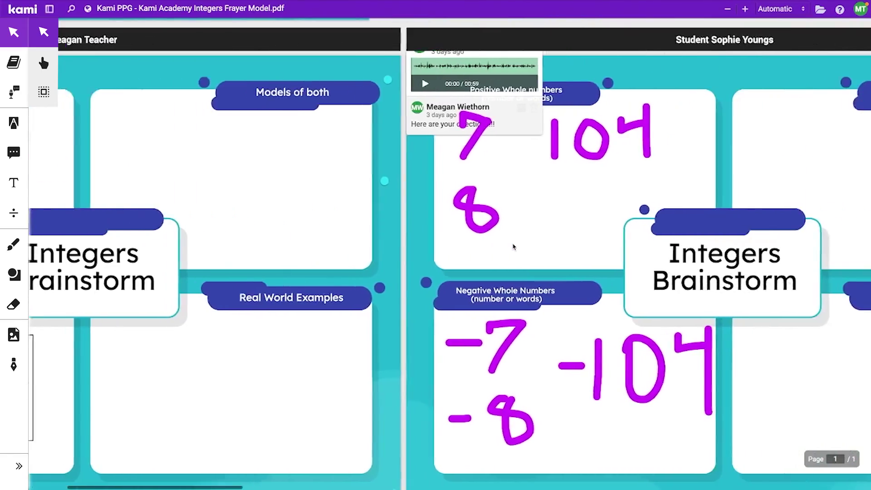
scroll(513, 247, right, 10)
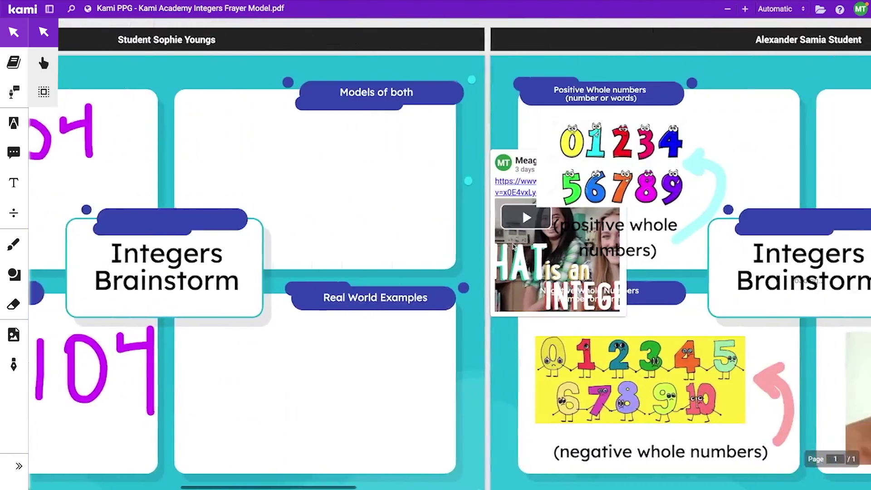
scroll(513, 245, right, 14)
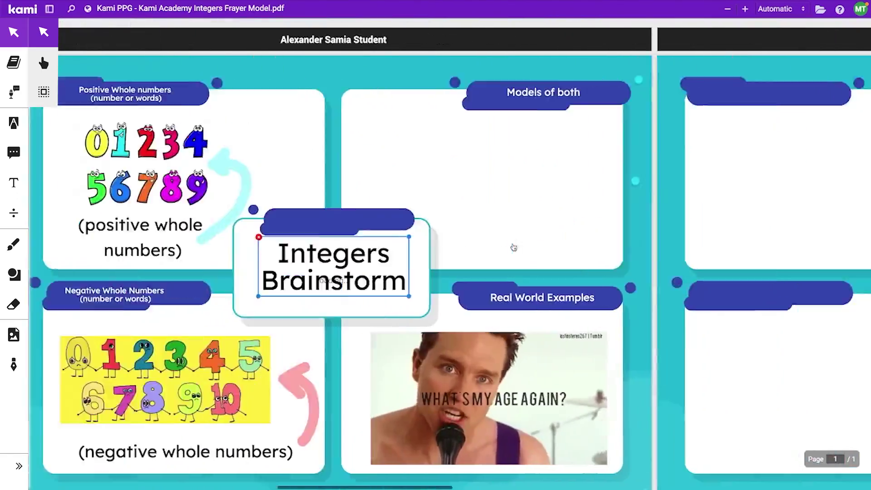
scroll(513, 247, right, 1)
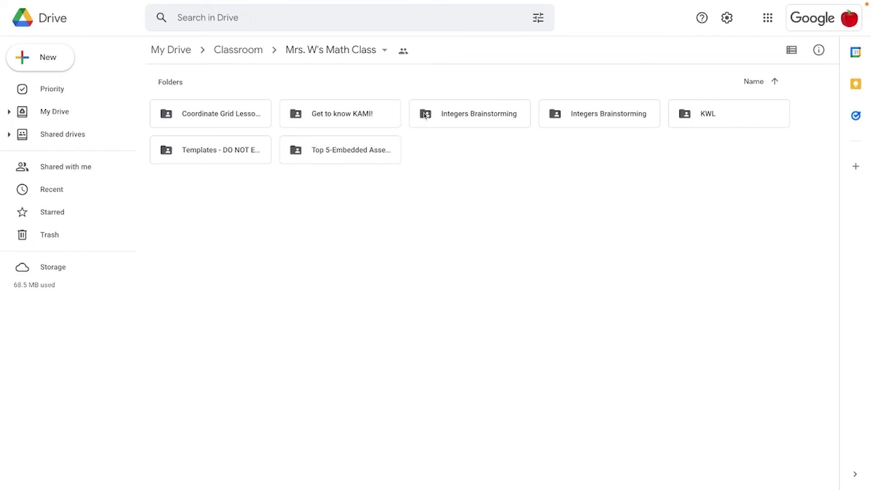
double_click(453, 114)
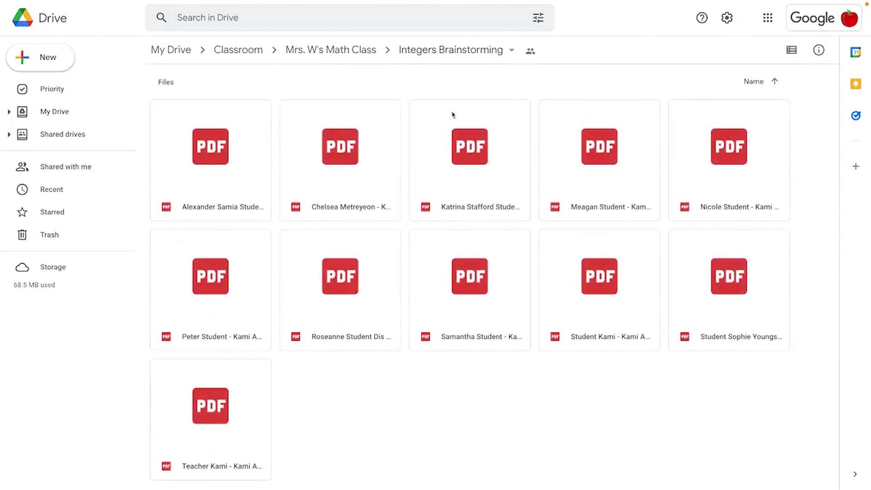